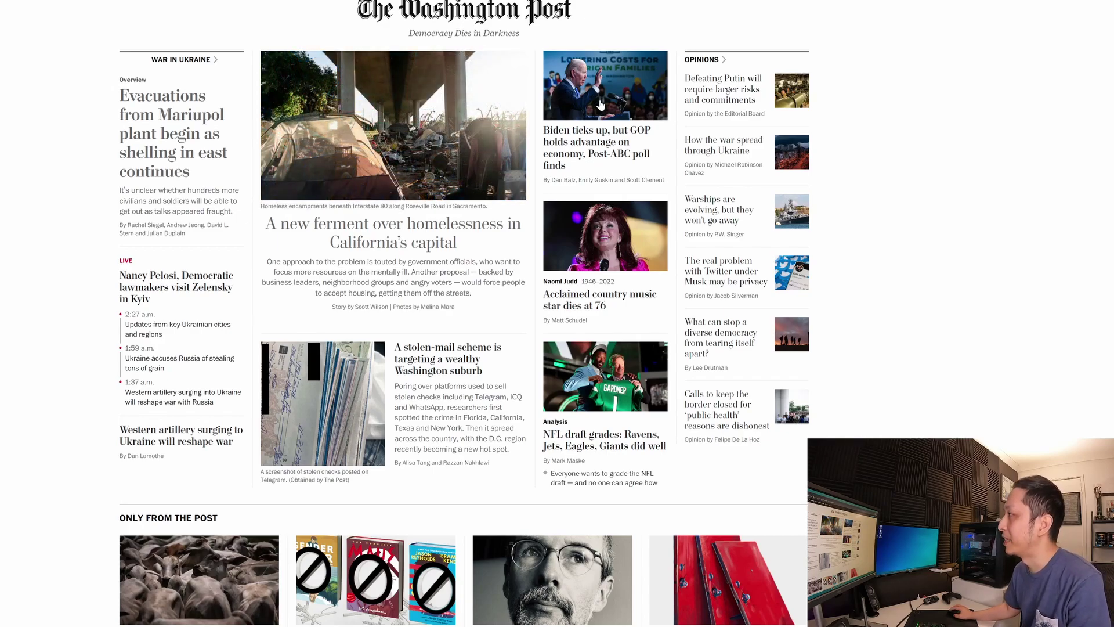
Step: Open the 'Biden ticks up, but GOP holds advantage' article from the Washington Post homepage
{"action": "left_click", "coordinate": [600, 102]}
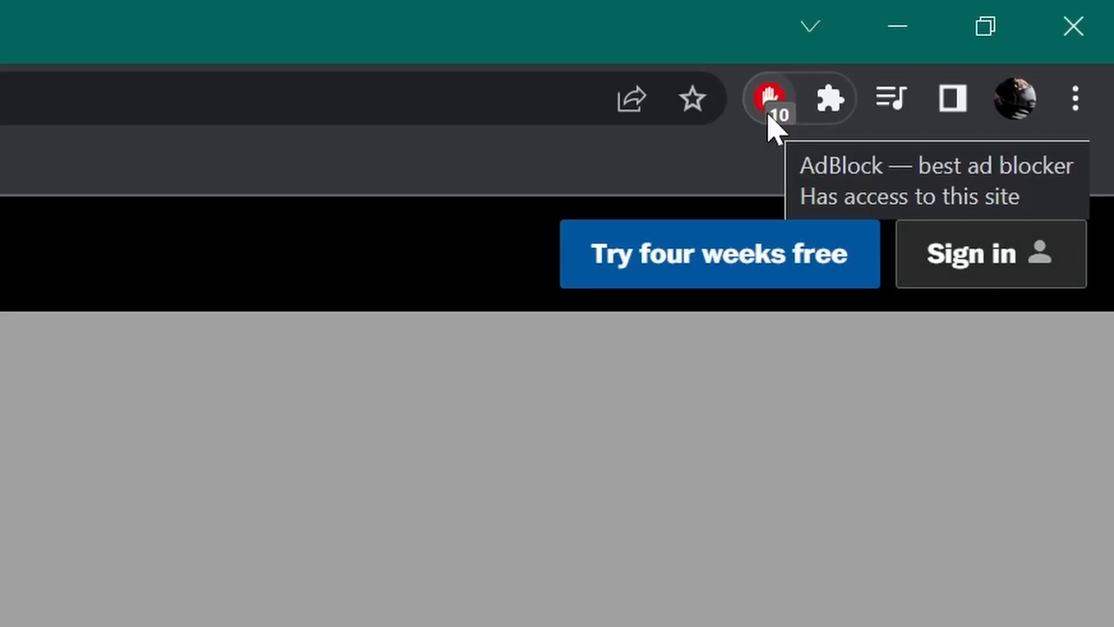
Step: Hide the free-trial subscription popup with AdBlock's 'Block this ad' wizard and confirm keeping it hidden
{"action": "right_click", "coordinate": [672, 82]}
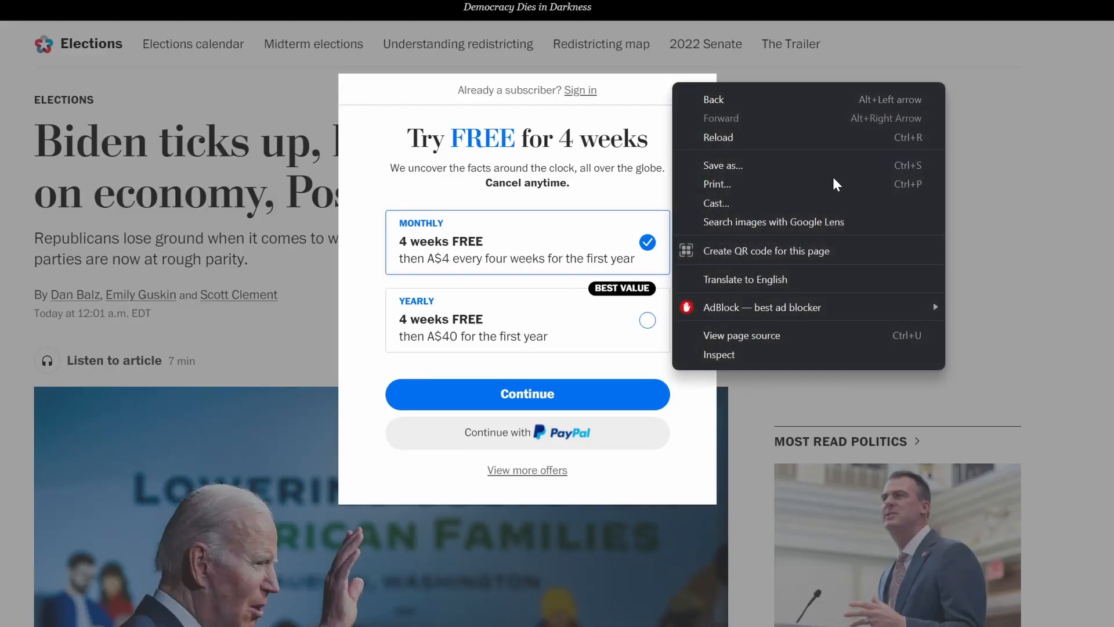
{"action": "mouse_move", "coordinate": [762, 307]}
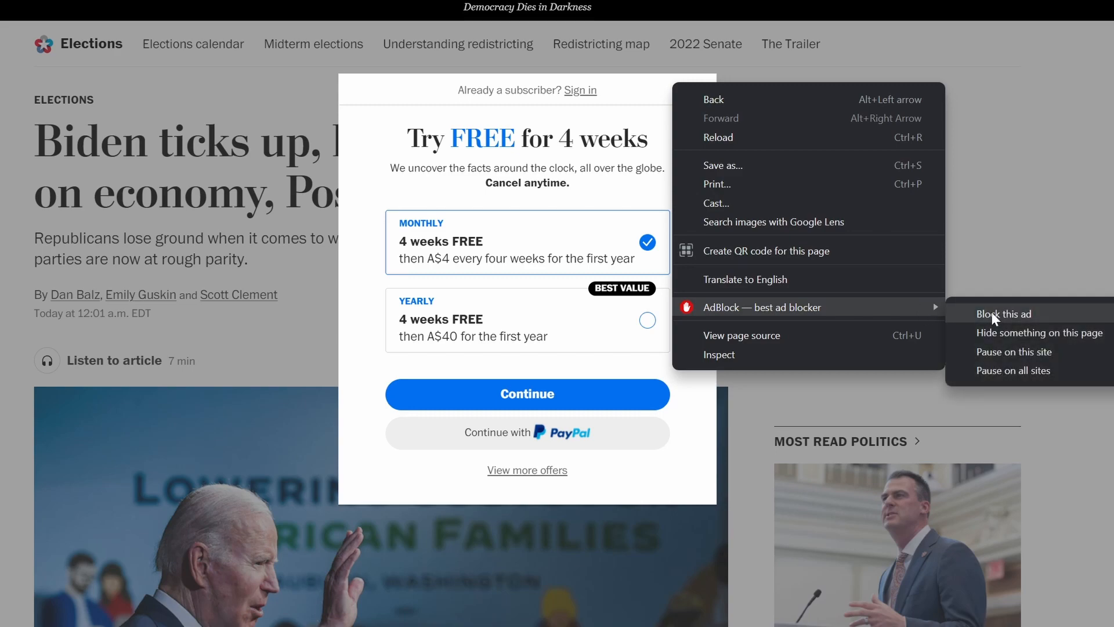
{"action": "left_click", "coordinate": [991, 313]}
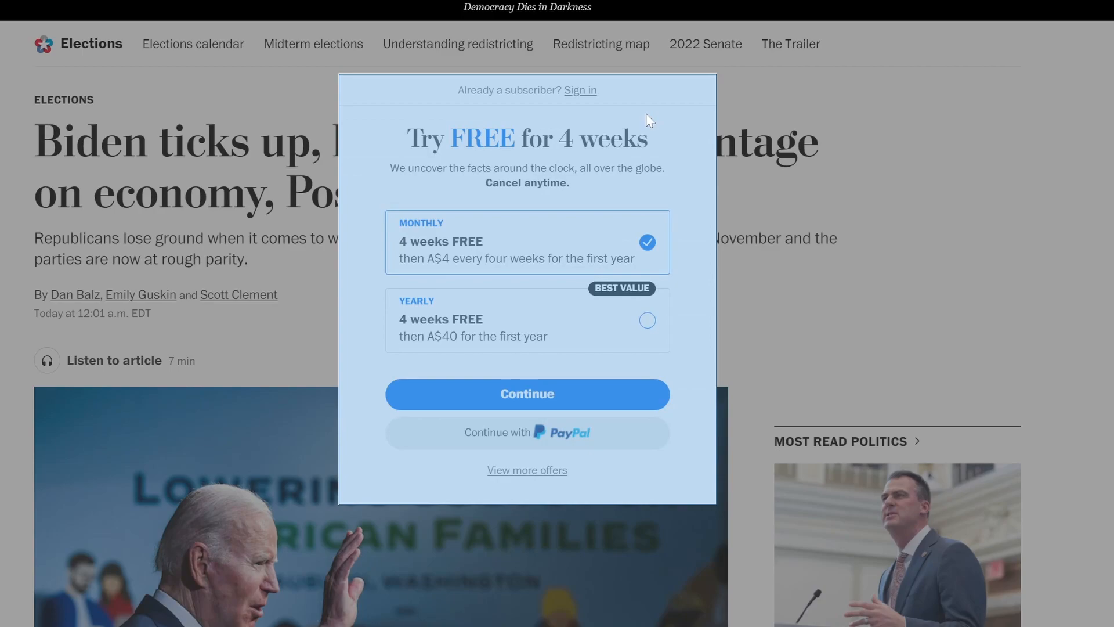
{"action": "left_click", "coordinate": [646, 114]}
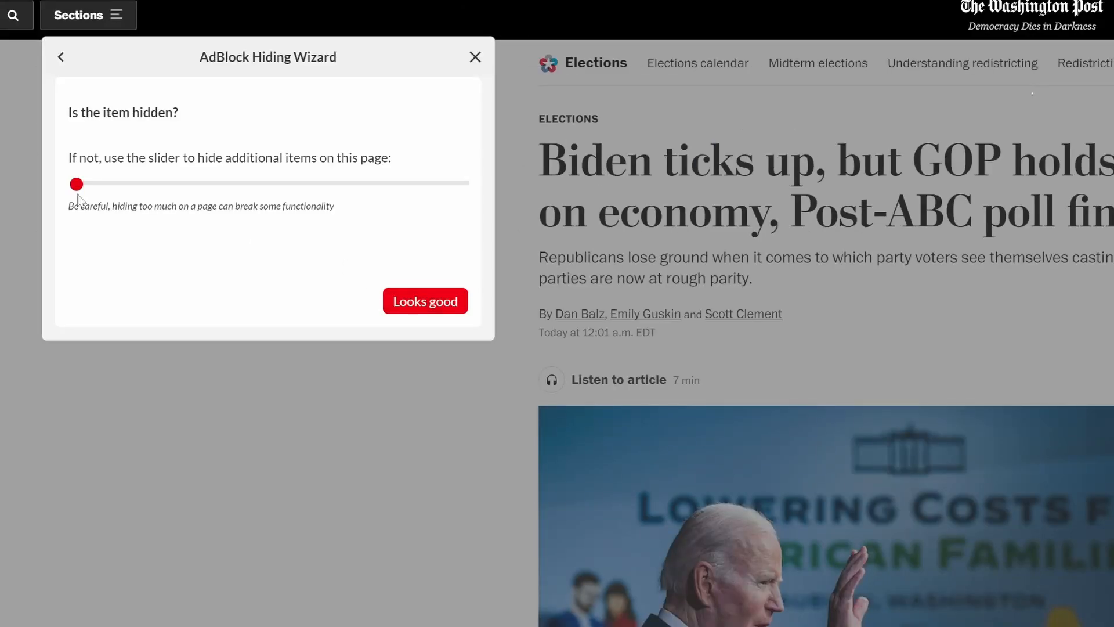
{"action": "mouse_move", "coordinate": [387, 201]}
{"action": "left_mouse_down"}
{"action": "mouse_move", "coordinate": [462, 187]}
{"action": "mouse_move", "coordinate": [53, 201]}
{"action": "mouse_move", "coordinate": [391, 206]}
{"action": "left_mouse_up"}
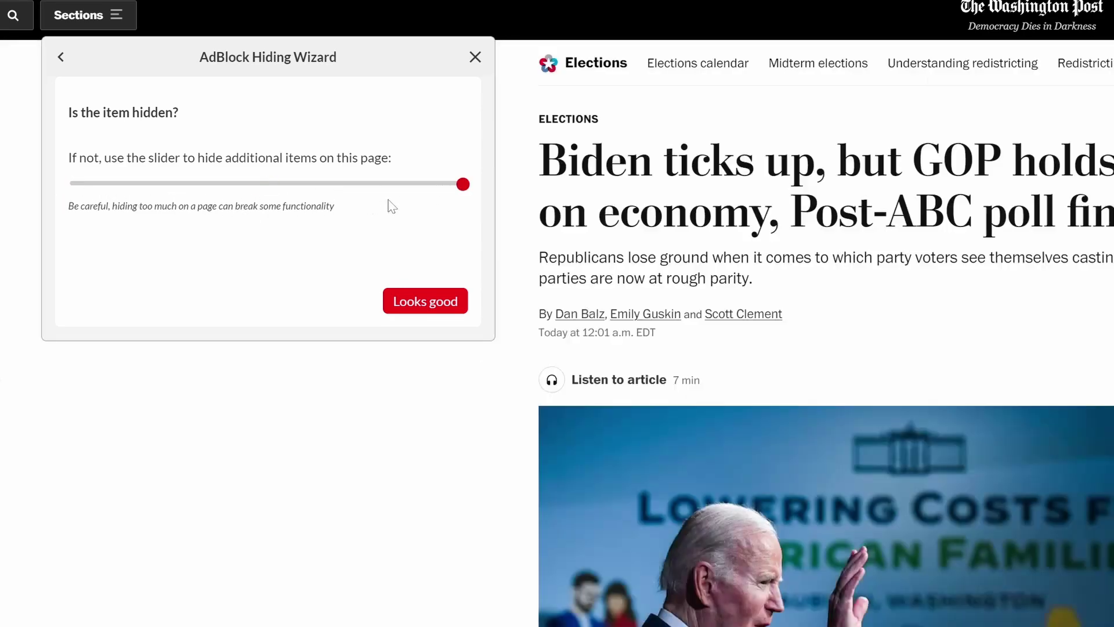
{"action": "left_click", "coordinate": [419, 303]}
{"action": "left_click", "coordinate": [433, 301]}
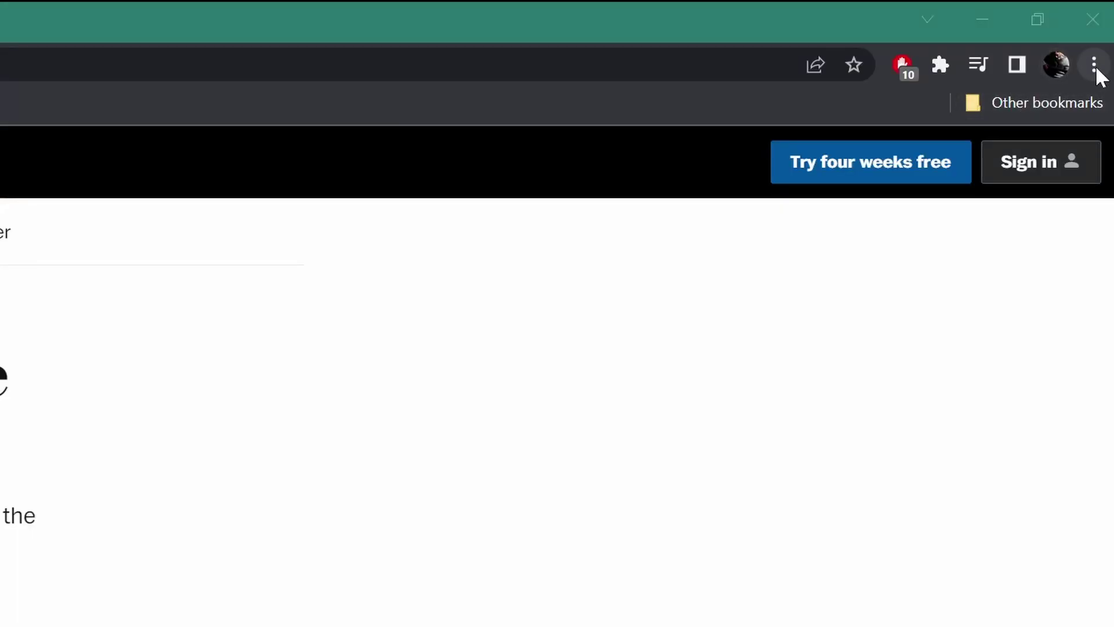
Step: Go to Chrome Settings and reach Site settings with the Content permissions in view
{"action": "left_click", "coordinate": [1094, 66]}
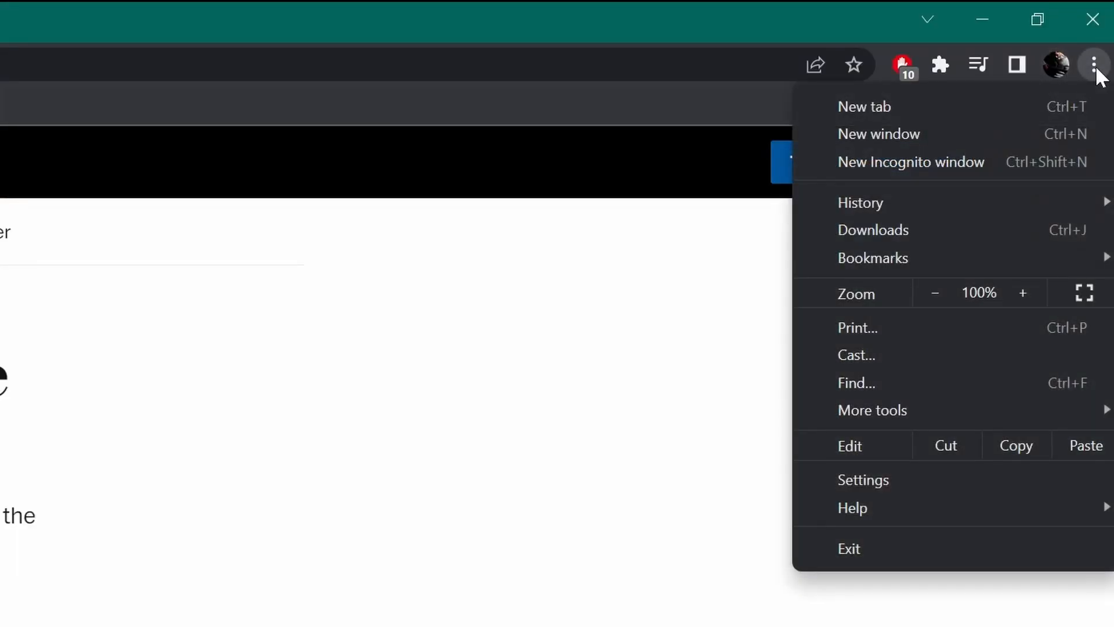
{"action": "left_click", "coordinate": [903, 485]}
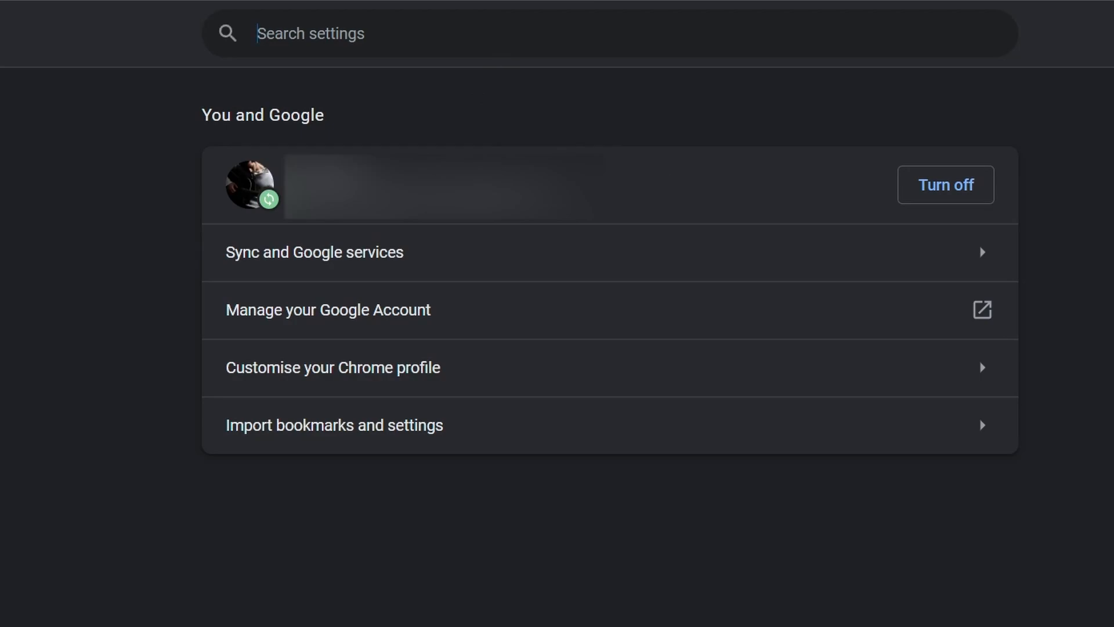
{"action": "type", "text": "java"}
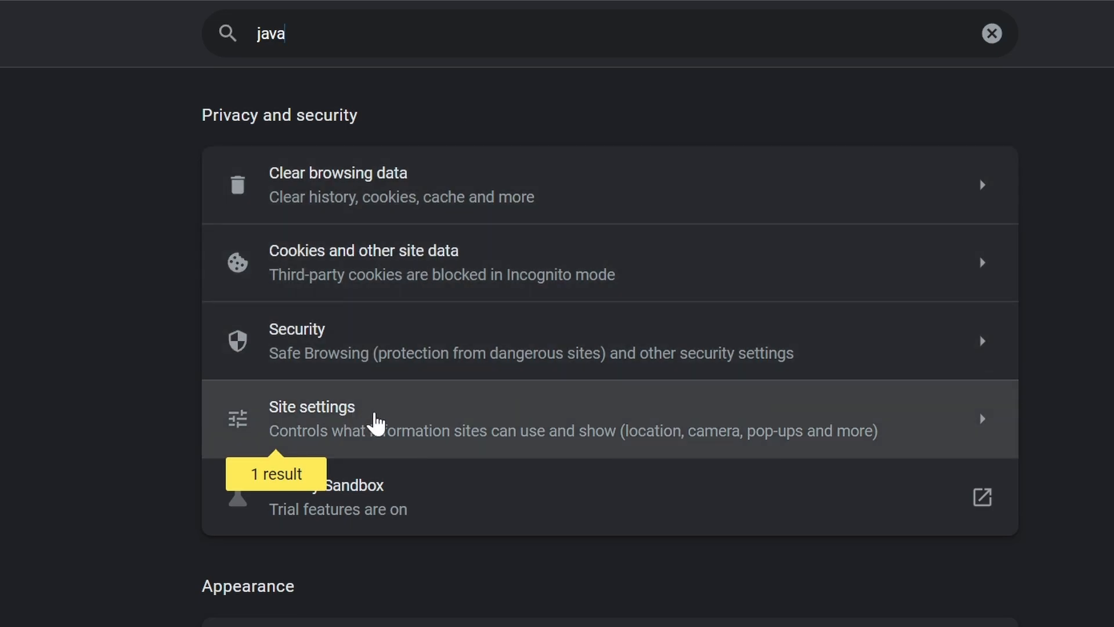
{"action": "left_click", "coordinate": [376, 422]}
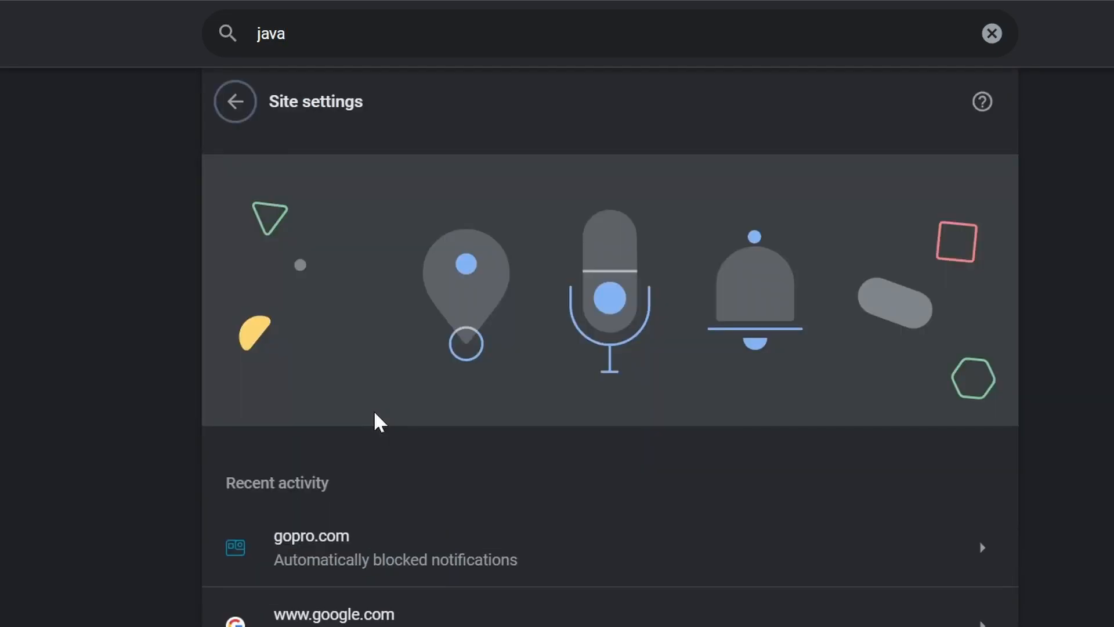
{"action": "scroll", "coordinate": [181, 623], "scroll_direction": "down", "scroll_amount": 2}
{"action": "scroll", "coordinate": [182, 623], "scroll_direction": "down", "scroll_amount": 3}
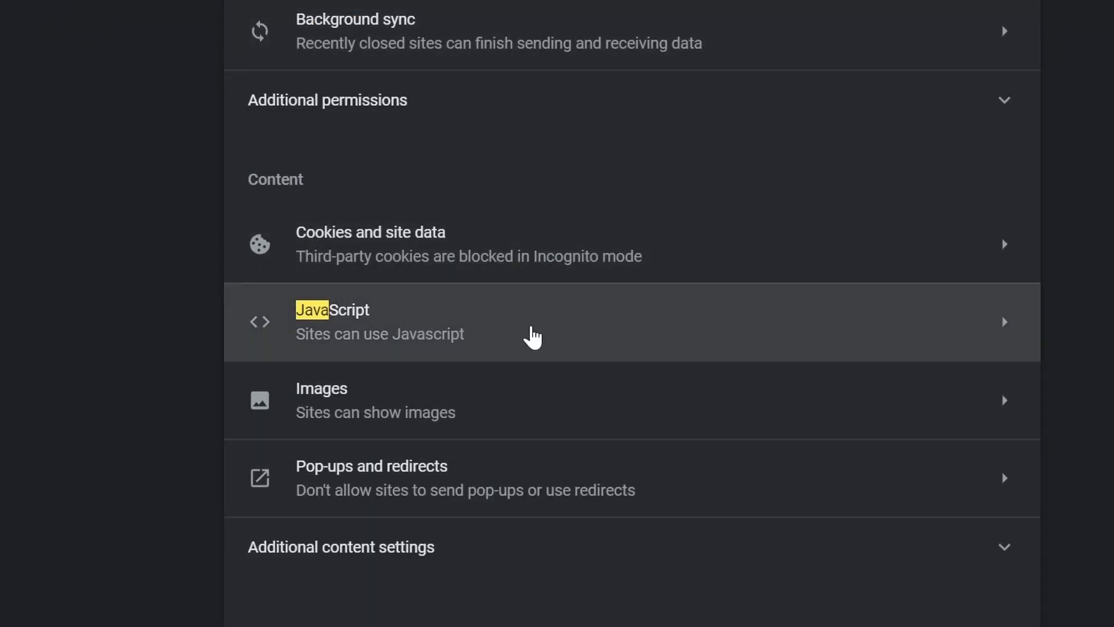
Step: Set JavaScript to 'Don't allow sites to use Javascript' for all sites
{"action": "left_click", "coordinate": [532, 338]}
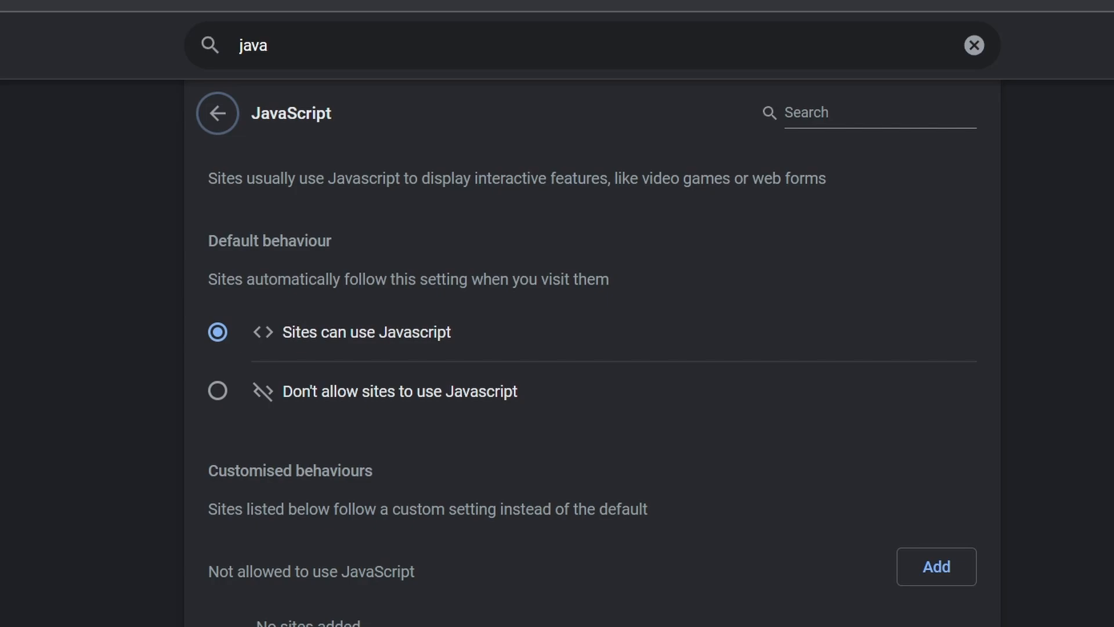
{"action": "left_click", "coordinate": [218, 404]}
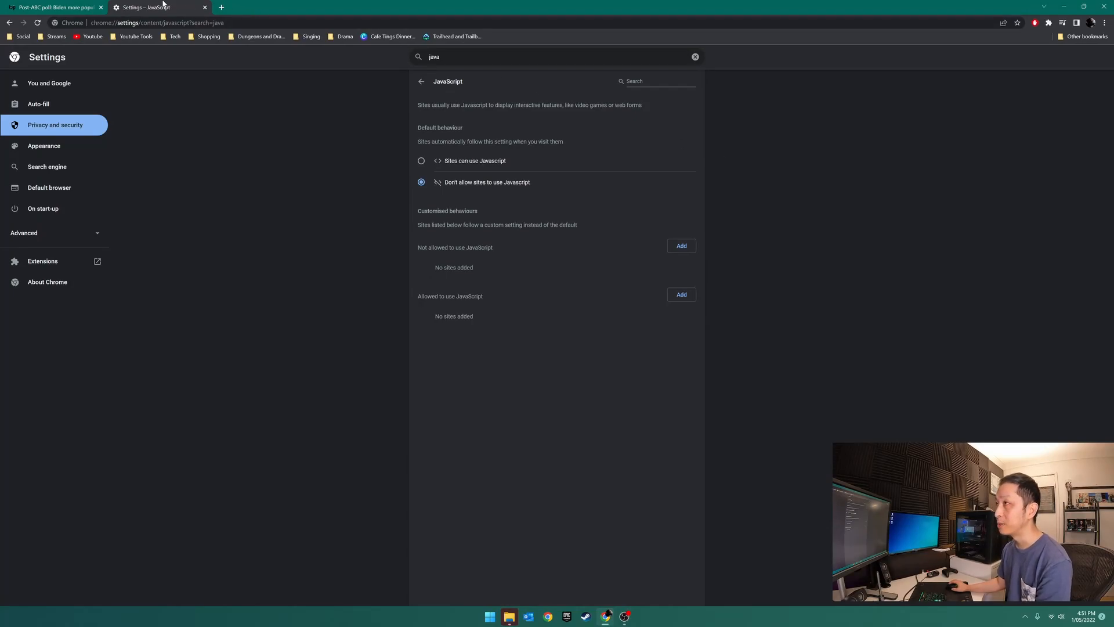
Step: Return to the Washington Post tab and reopen the Biden poll article with JavaScript blocked
{"action": "left_click", "coordinate": [76, 4]}
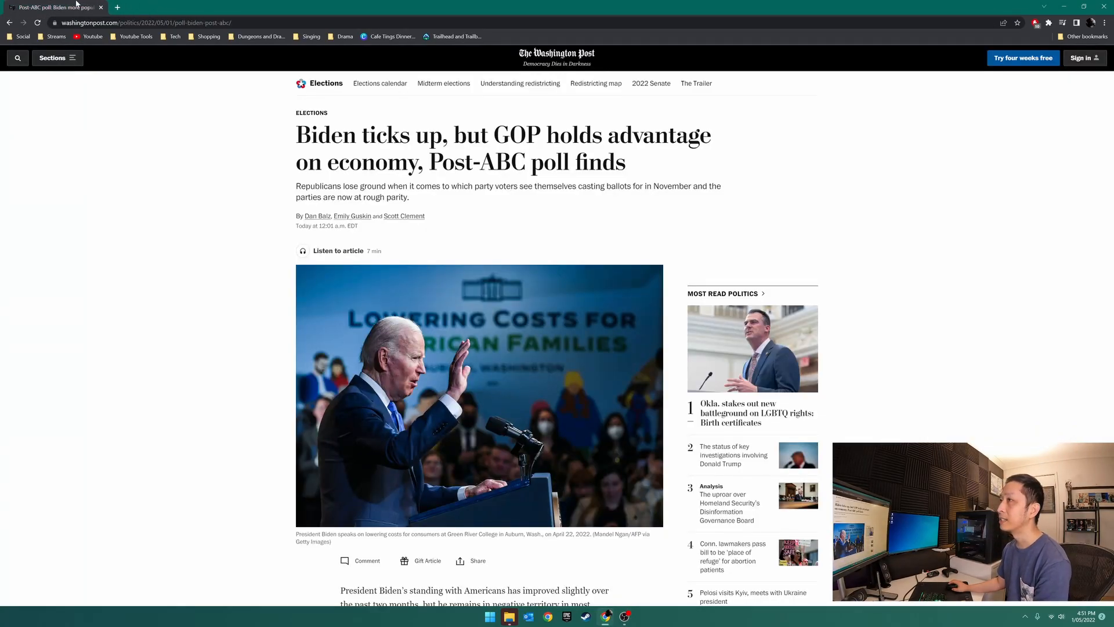
{"action": "key", "text": "alt+F4"}
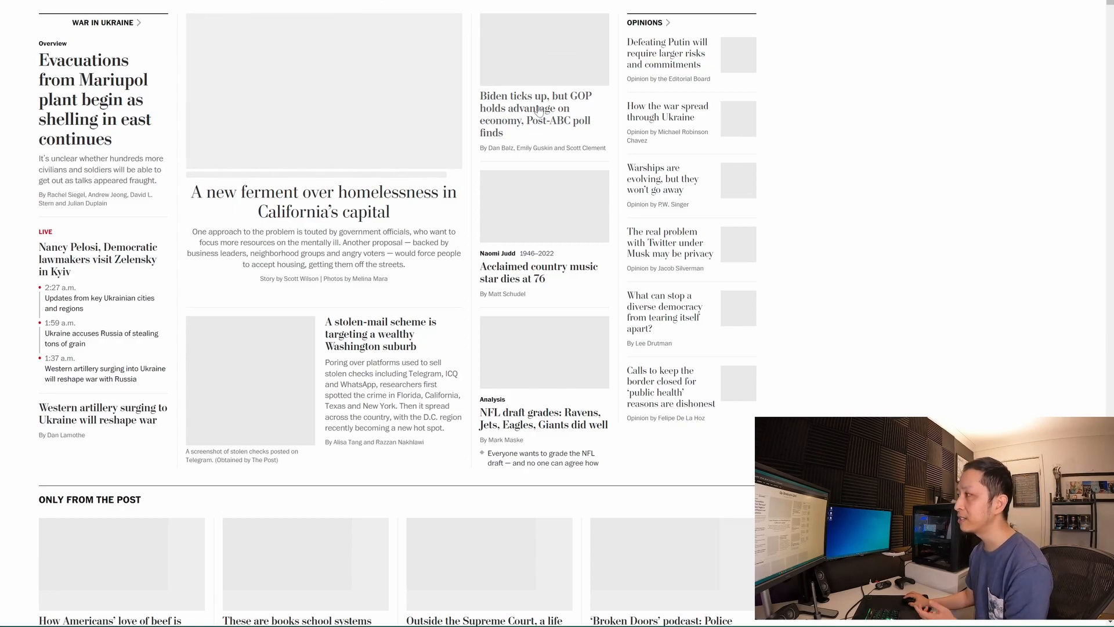
{"action": "left_click", "coordinate": [526, 136]}
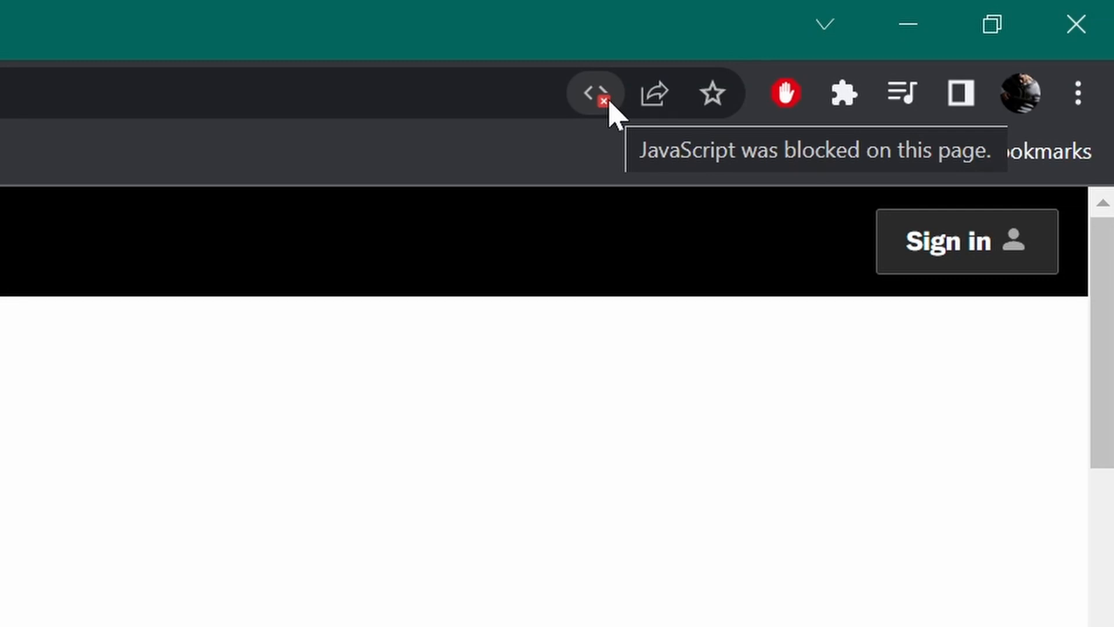
Step: Review the blocked-JavaScript notice and dismiss it with 'Continue blocking JavaScript' kept
{"action": "left_click", "coordinate": [599, 94]}
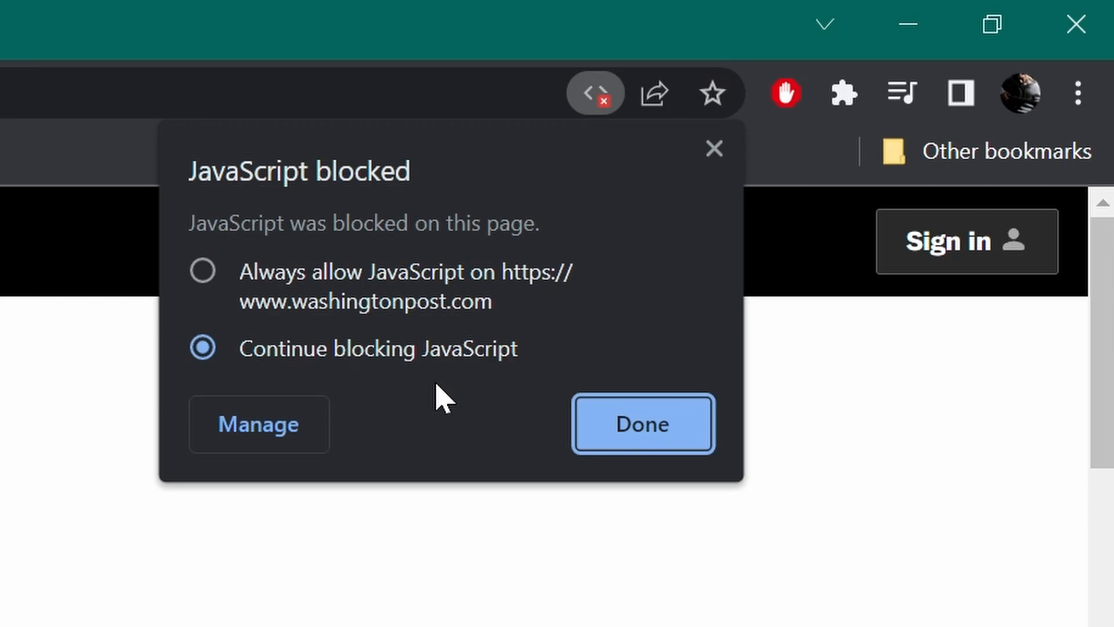
{"action": "left_click", "coordinate": [627, 448]}
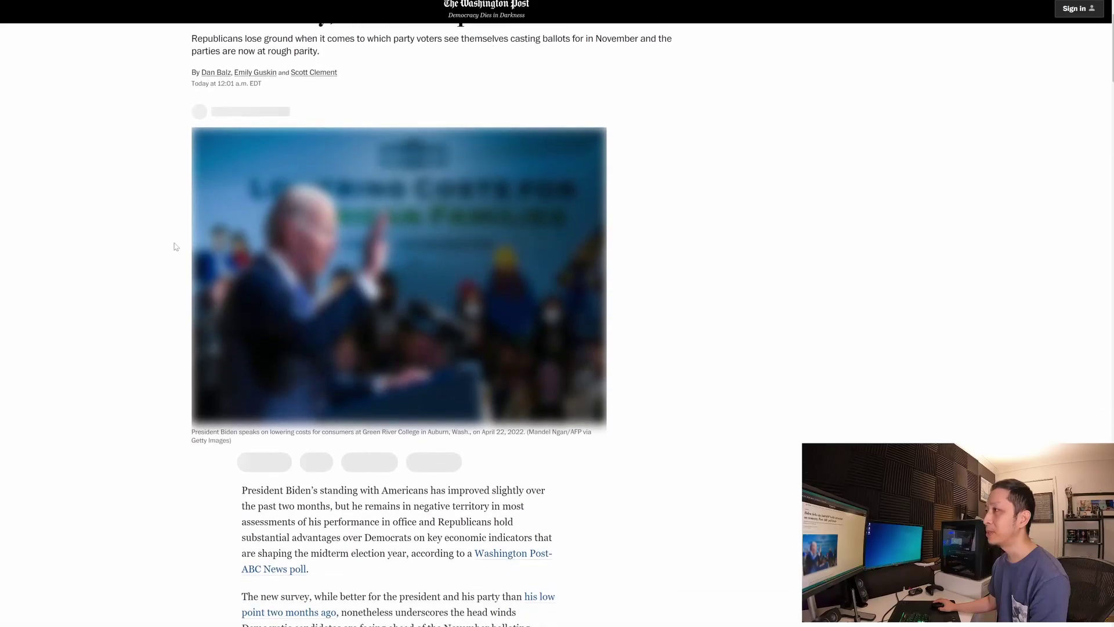
{"action": "scroll", "coordinate": [173, 244], "scroll_direction": "down", "scroll_amount": 2}
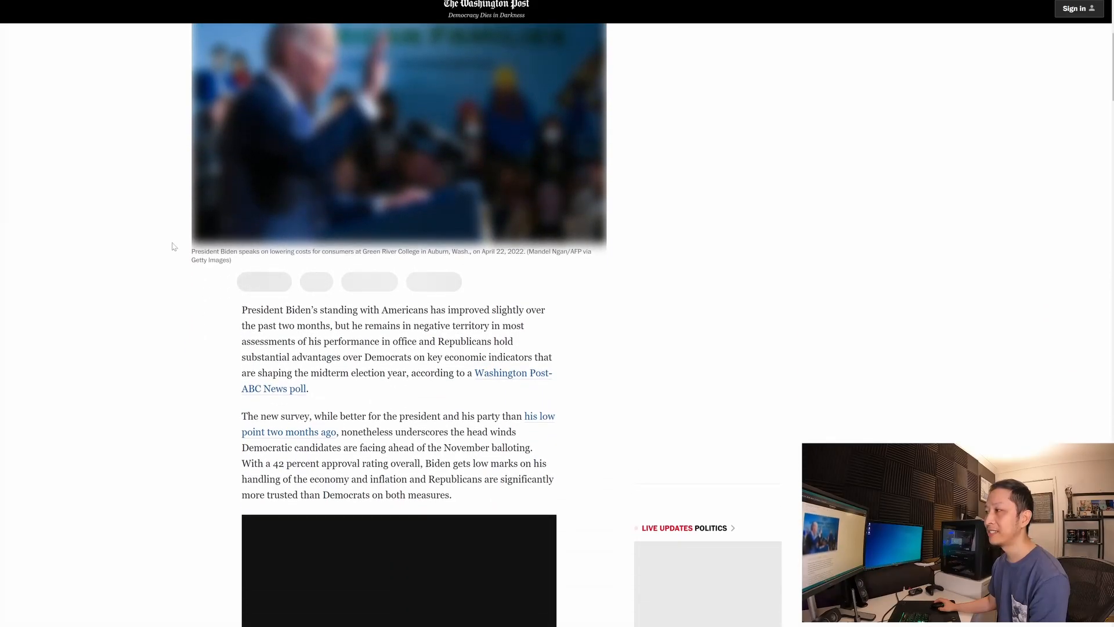
{"action": "scroll", "coordinate": [174, 244], "scroll_direction": "down", "scroll_amount": 1}
{"action": "scroll", "coordinate": [172, 245], "scroll_direction": "down", "scroll_amount": 1}
{"action": "scroll", "coordinate": [174, 245], "scroll_direction": "down", "scroll_amount": 1}
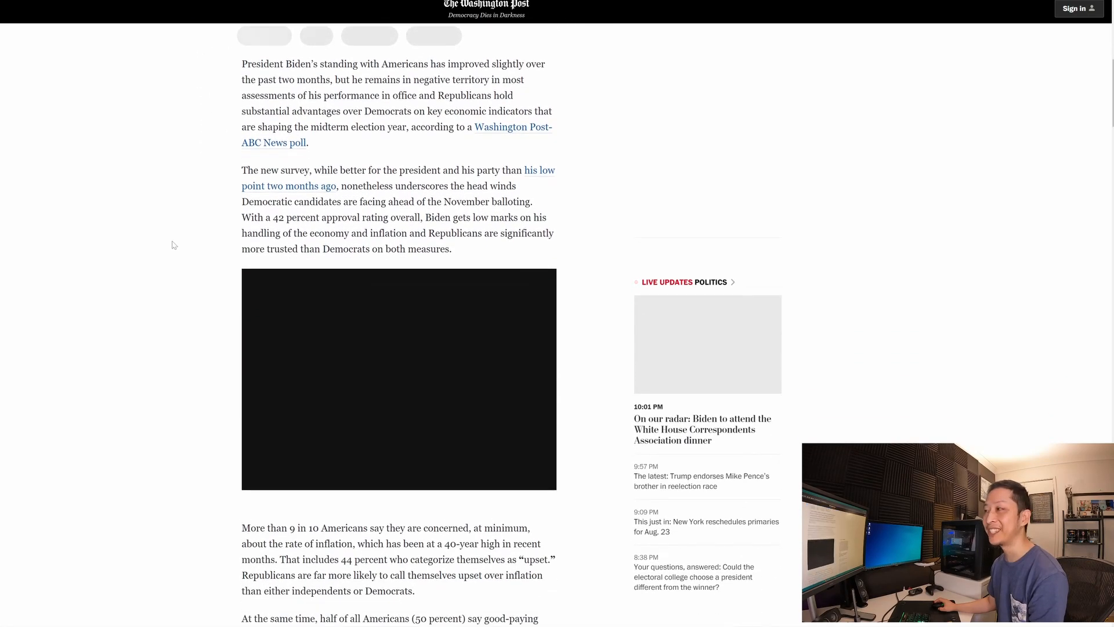
{"action": "scroll", "coordinate": [174, 244], "scroll_direction": "up", "scroll_amount": 3}
{"action": "scroll", "coordinate": [393, 227], "scroll_direction": "up", "scroll_amount": 1}
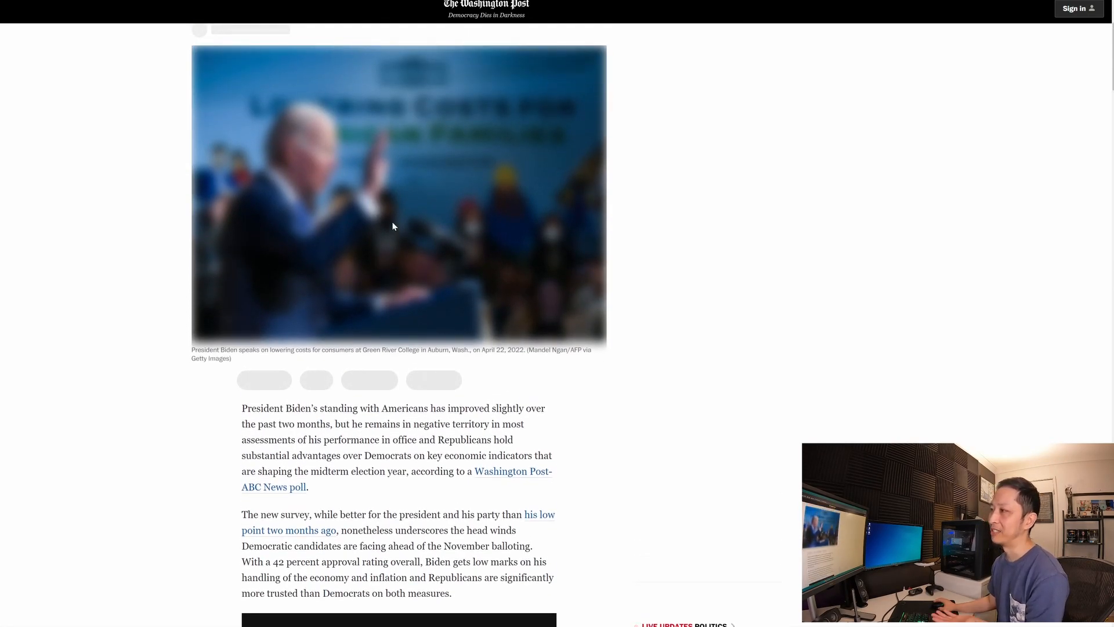
{"action": "right_click", "coordinate": [383, 242]}
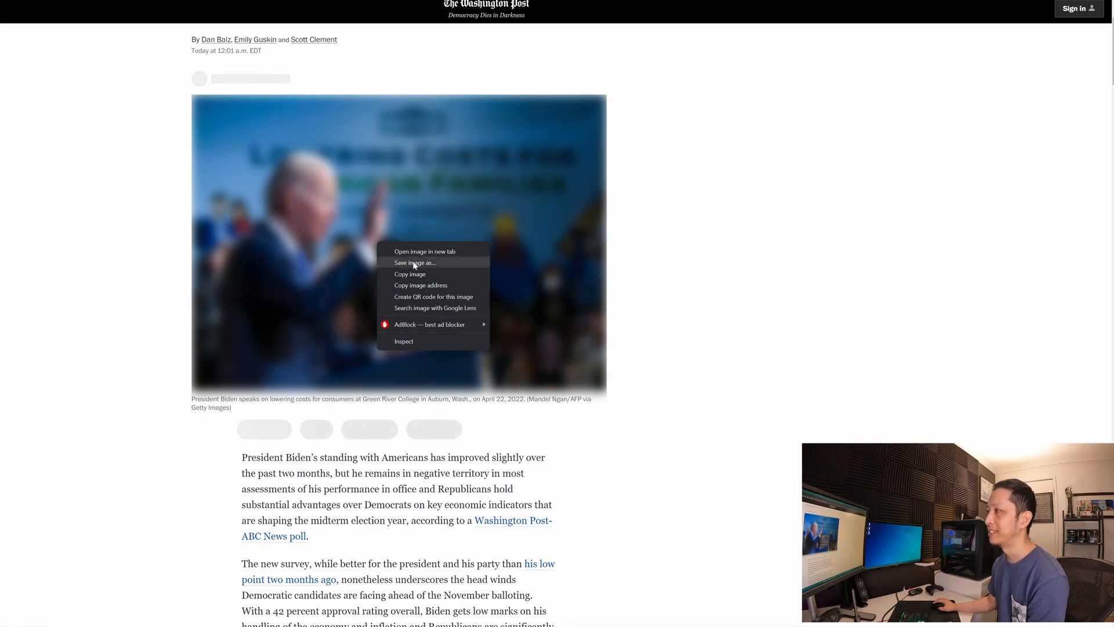
{"action": "left_click", "coordinate": [436, 252]}
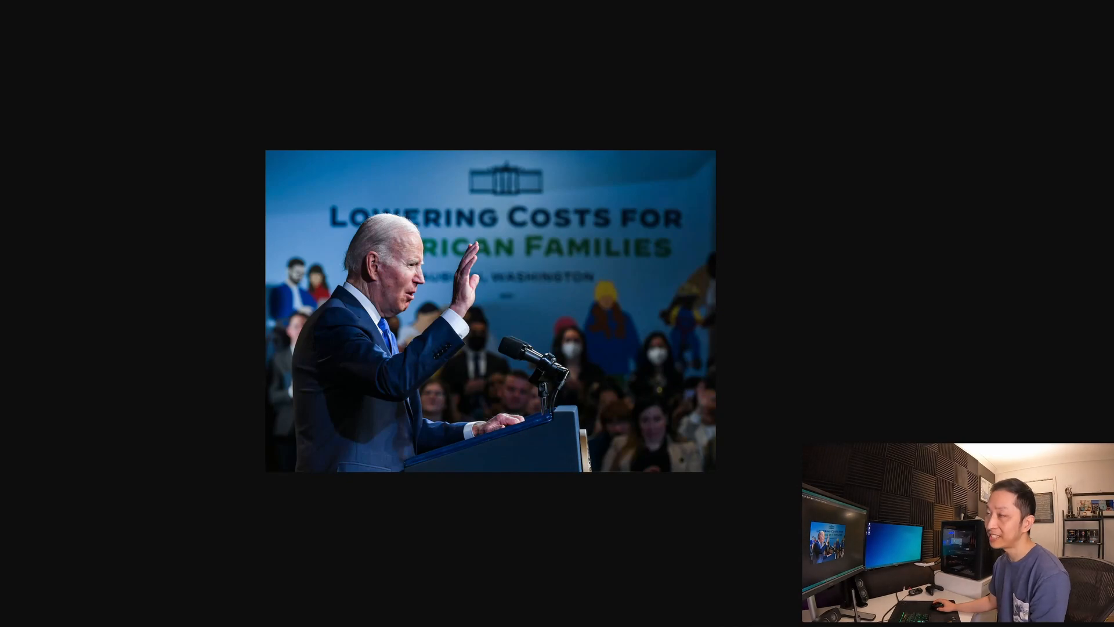
{"action": "key", "text": "ctrl+w"}
{"action": "scroll", "coordinate": [151, 237], "scroll_direction": "down", "scroll_amount": 3}
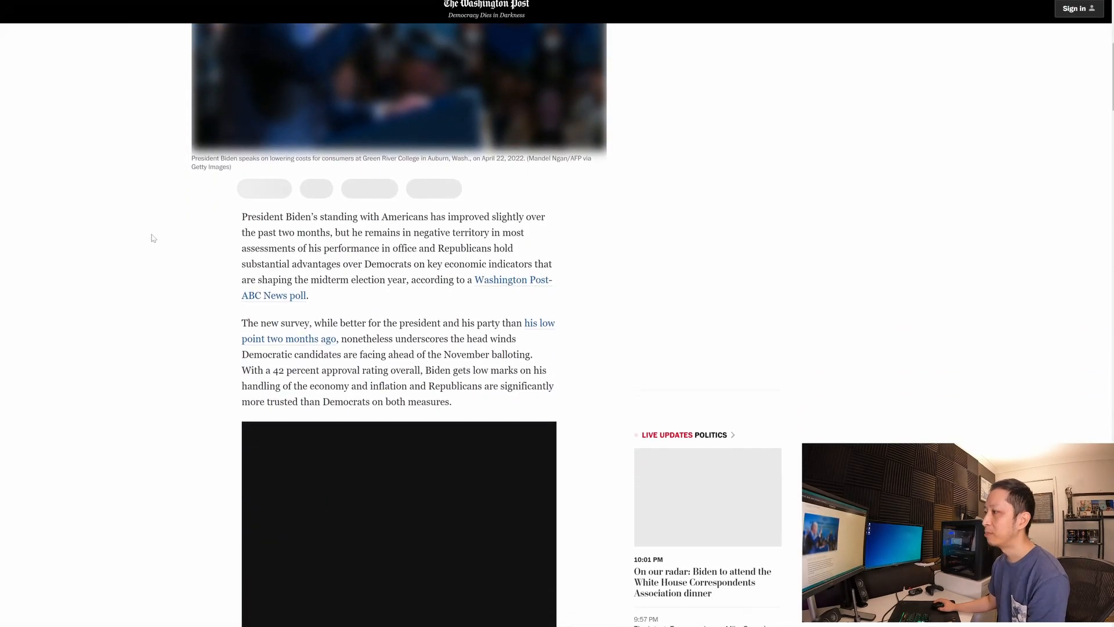
{"action": "scroll", "coordinate": [152, 238], "scroll_direction": "down", "scroll_amount": 1}
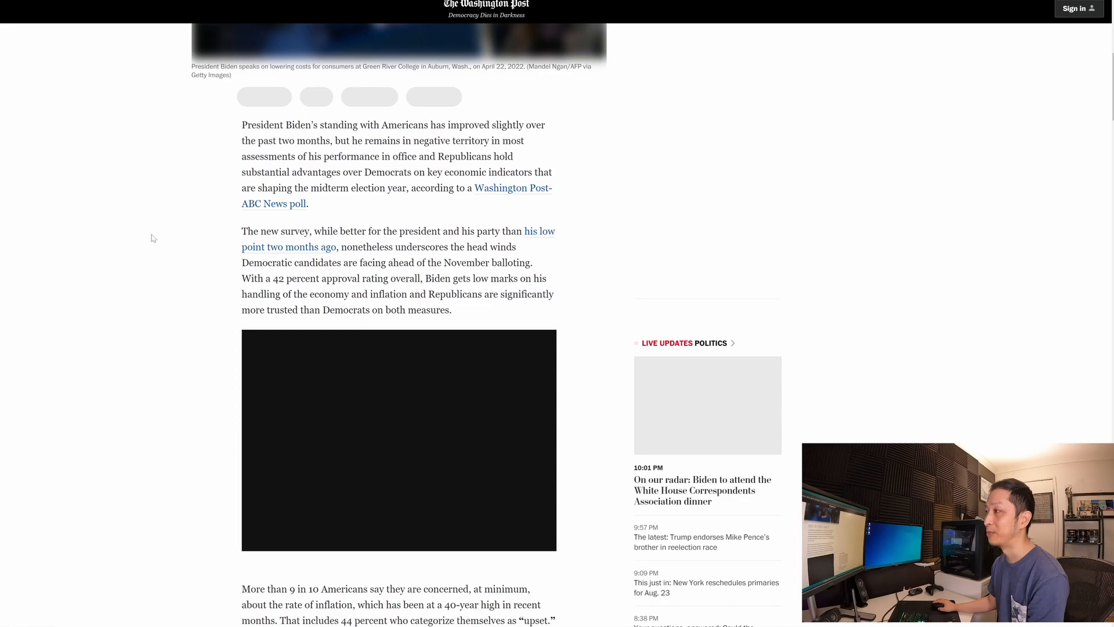
{"action": "scroll", "coordinate": [152, 237], "scroll_direction": "down", "scroll_amount": 2}
{"action": "scroll", "coordinate": [152, 238], "scroll_direction": "down", "scroll_amount": 3}
{"action": "scroll", "coordinate": [152, 238], "scroll_direction": "up", "scroll_amount": 3}
{"action": "scroll", "coordinate": [152, 237], "scroll_direction": "down", "scroll_amount": 3}
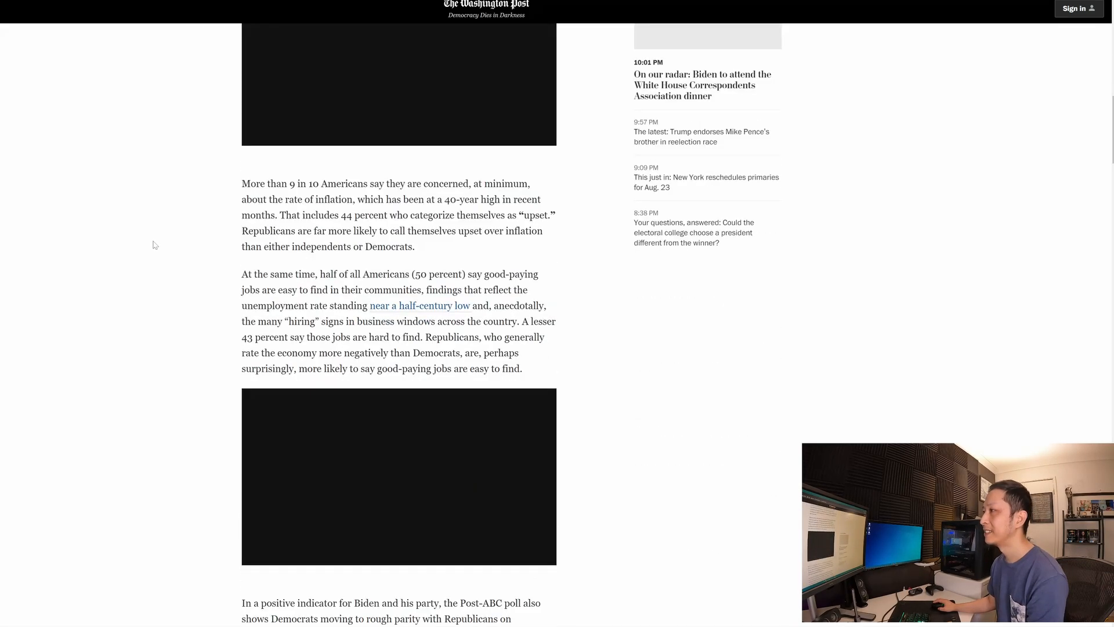
{"action": "scroll", "coordinate": [151, 237], "scroll_direction": "down", "scroll_amount": 3}
{"action": "scroll", "coordinate": [153, 239], "scroll_direction": "down", "scroll_amount": 5}
{"action": "scroll", "coordinate": [154, 244], "scroll_direction": "down", "scroll_amount": 3}
{"action": "scroll", "coordinate": [153, 244], "scroll_direction": "down", "scroll_amount": 4}
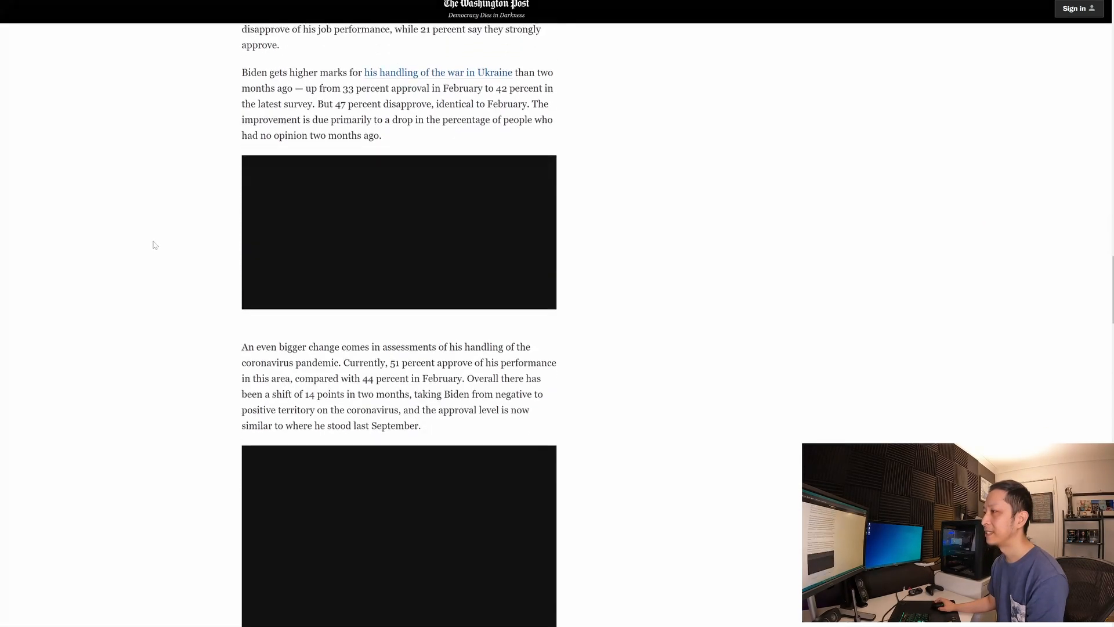
{"action": "scroll", "coordinate": [154, 248], "scroll_direction": "down", "scroll_amount": 4}
{"action": "scroll", "coordinate": [156, 250], "scroll_direction": "down", "scroll_amount": 4}
{"action": "key", "text": "Home"}
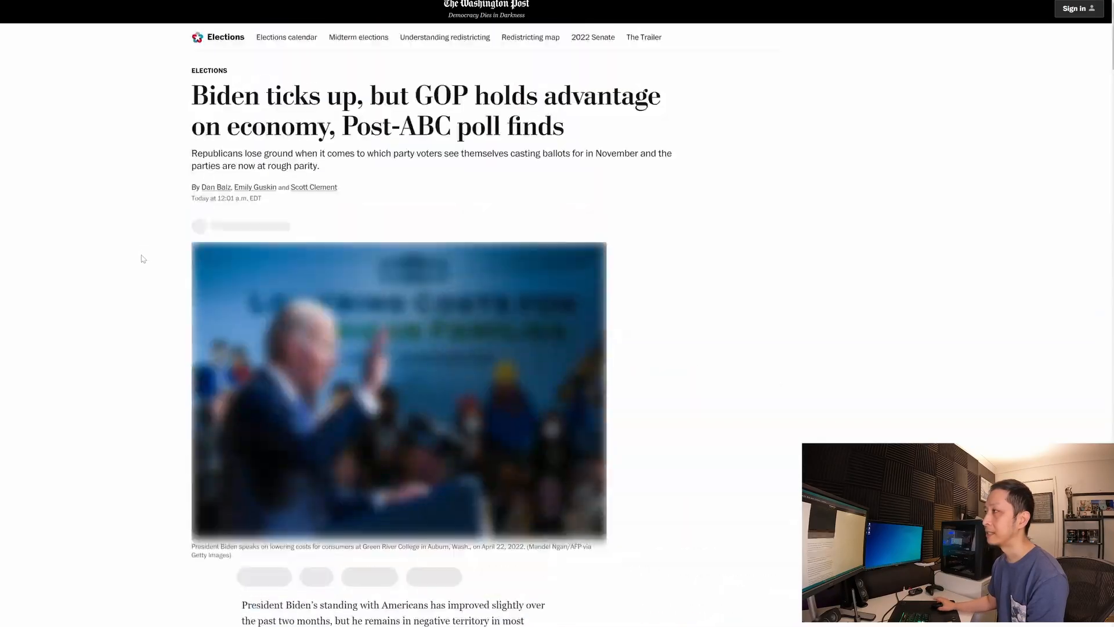